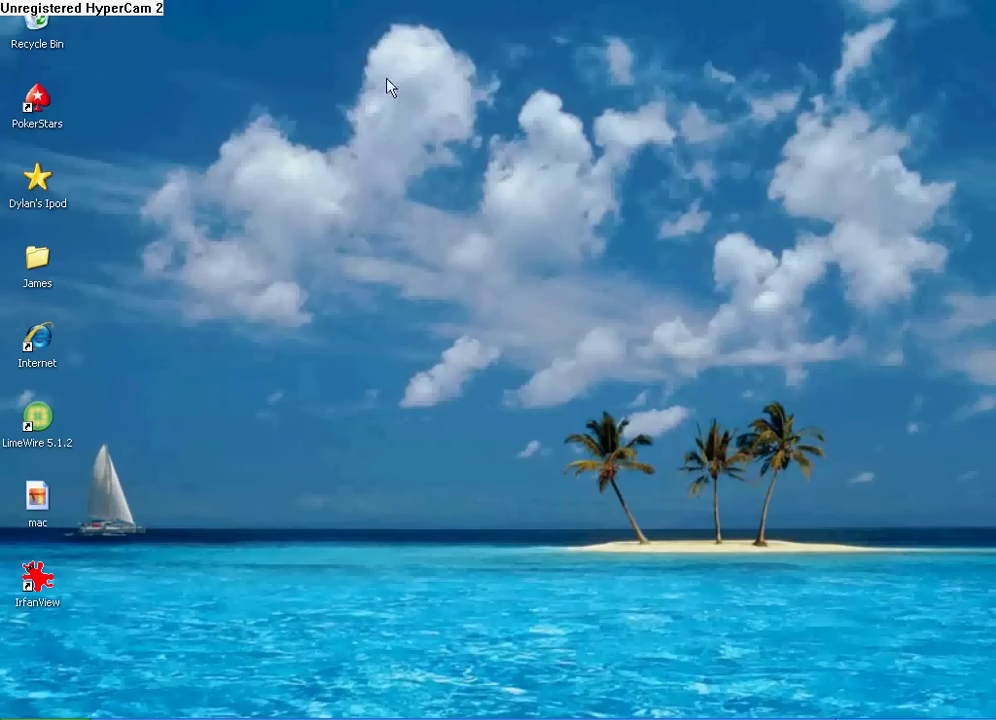
- Preview the mac aurora image in Windows Picture and Fax Viewer, then close it
{"action": "double_click", "coordinate": [37, 497]}
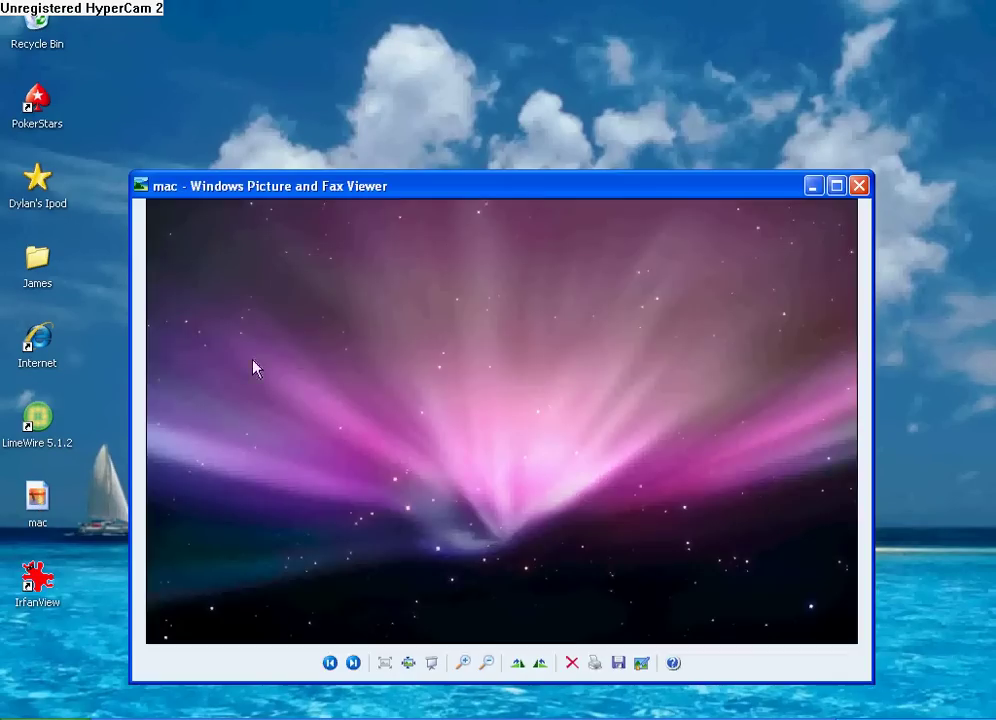
{"action": "left_click", "coordinate": [859, 186]}
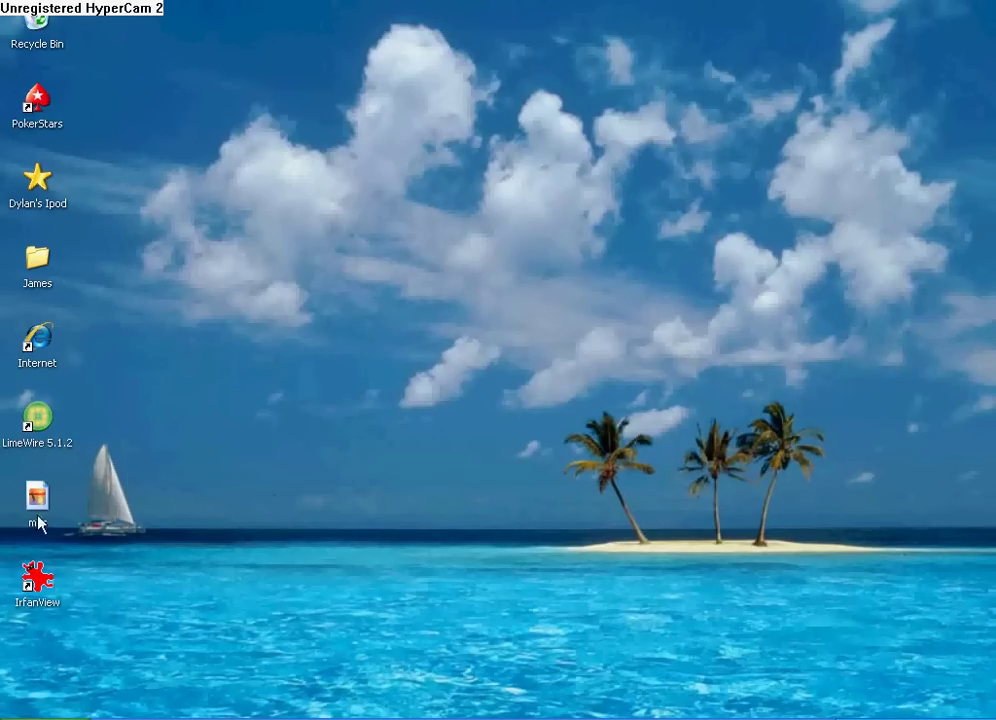
- Open mac in IrfanView, turn off Preserve aspect ratio, set width 320, and clear the 800 height
{"action": "left_click_drag", "start_coordinate": [32, 595], "coordinate": [32, 595]}
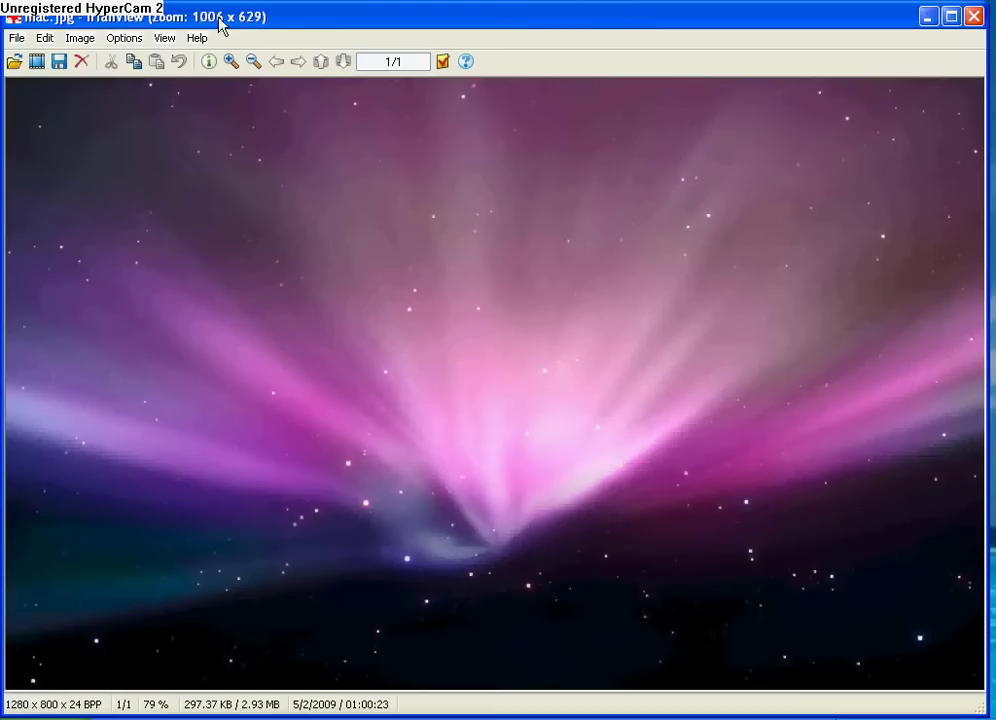
{"action": "left_click", "coordinate": [80, 39]}
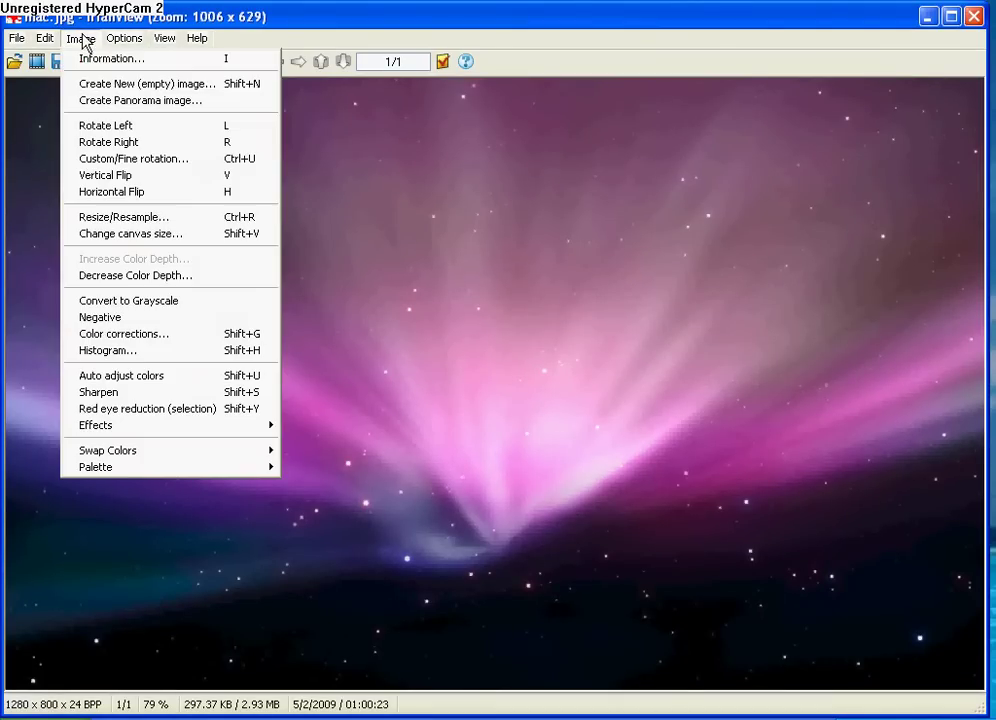
{"action": "left_click", "coordinate": [127, 218]}
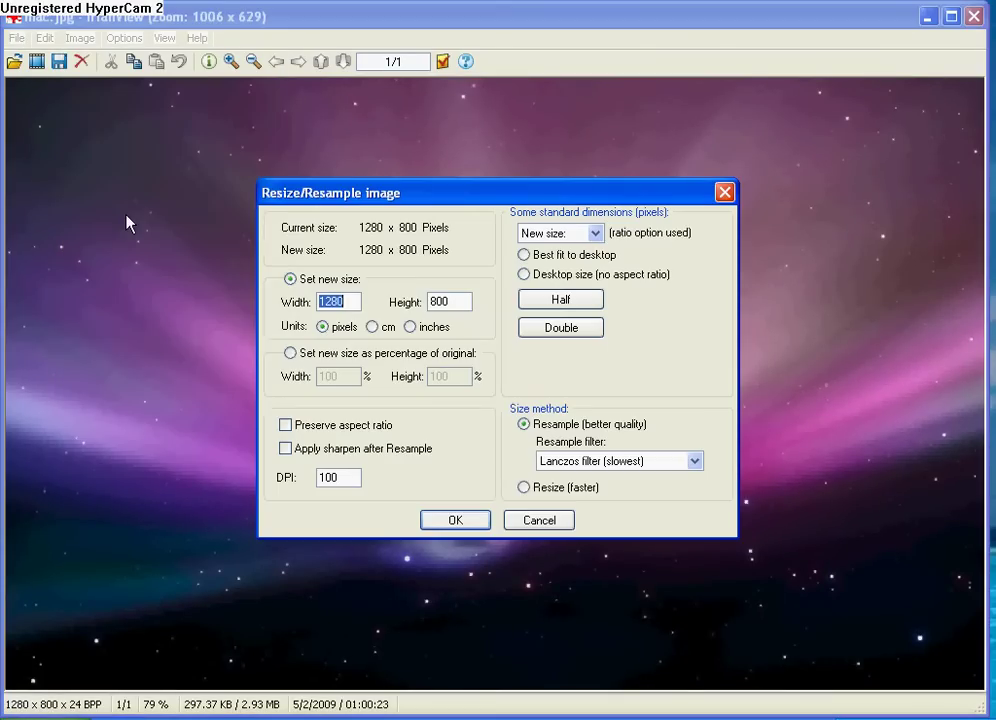
{"action": "left_click", "coordinate": [286, 427]}
{"action": "left_click", "coordinate": [327, 427]}
{"action": "double_click", "coordinate": [350, 300]}
{"action": "type", "text": "320"}
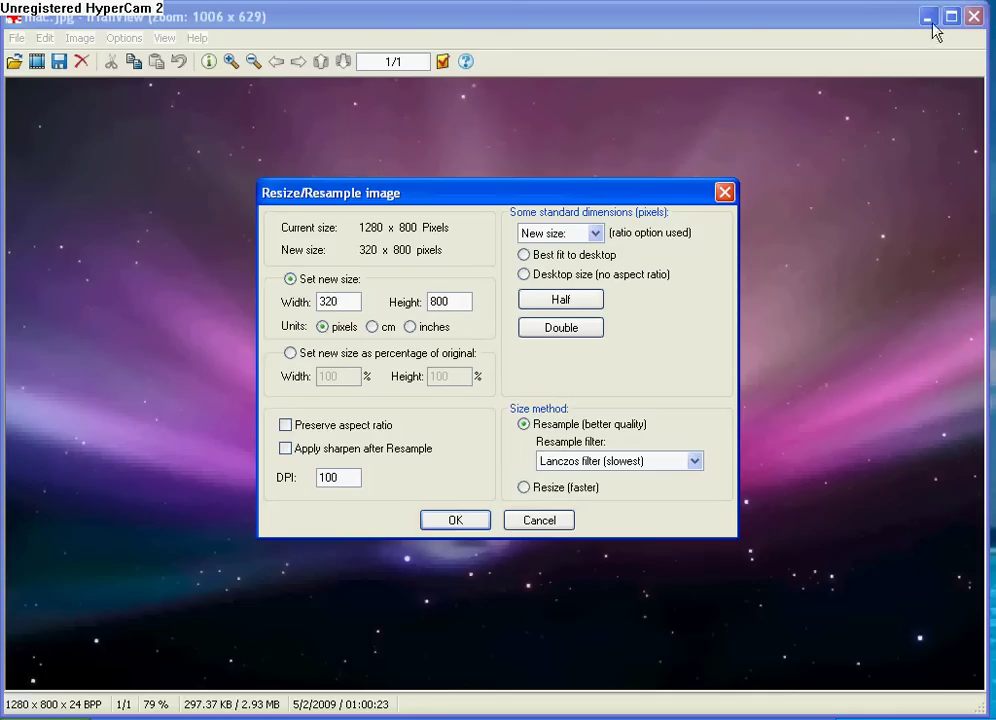
{"action": "key", "text": "Tab"}
{"action": "key", "text": "BackSpace"}
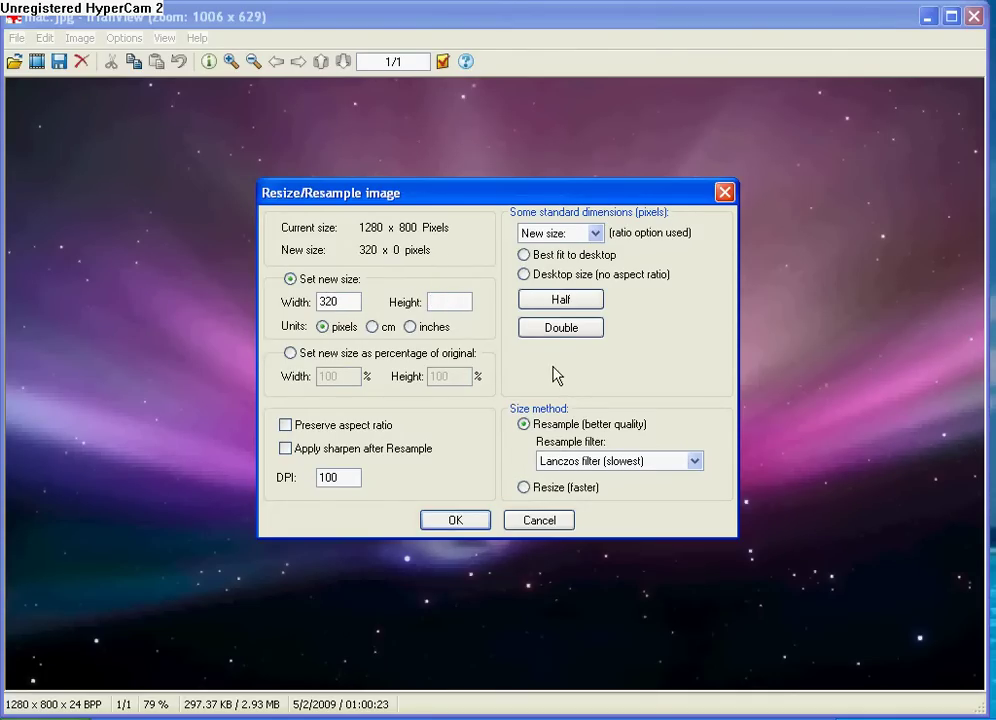
- Apply height 480, save the image as PNG 'Mac Lepord', and close IrfanView
{"action": "type", "text": "480"}
{"action": "left_click", "coordinate": [465, 524]}
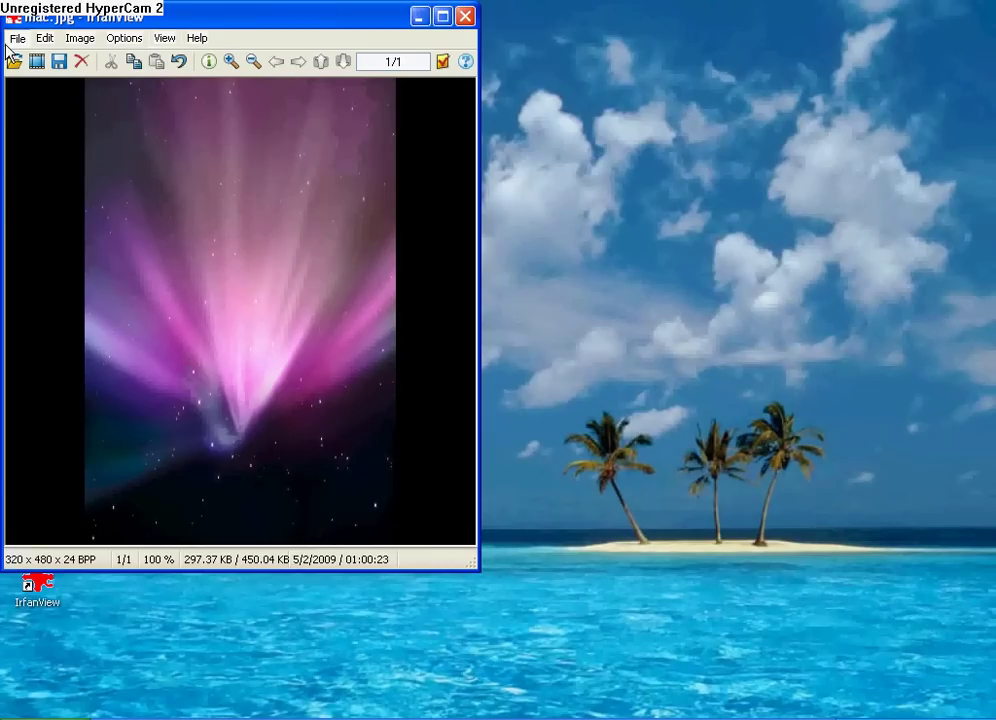
{"action": "left_click", "coordinate": [14, 38]}
{"action": "left_click", "coordinate": [80, 318]}
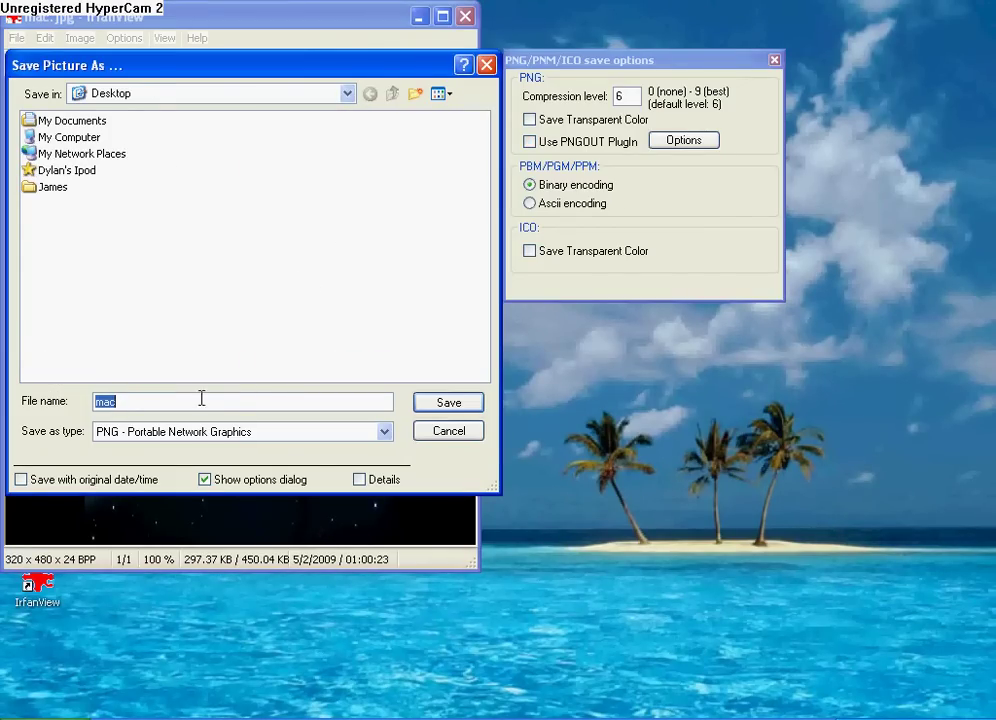
{"action": "type", "text": "Mac"}
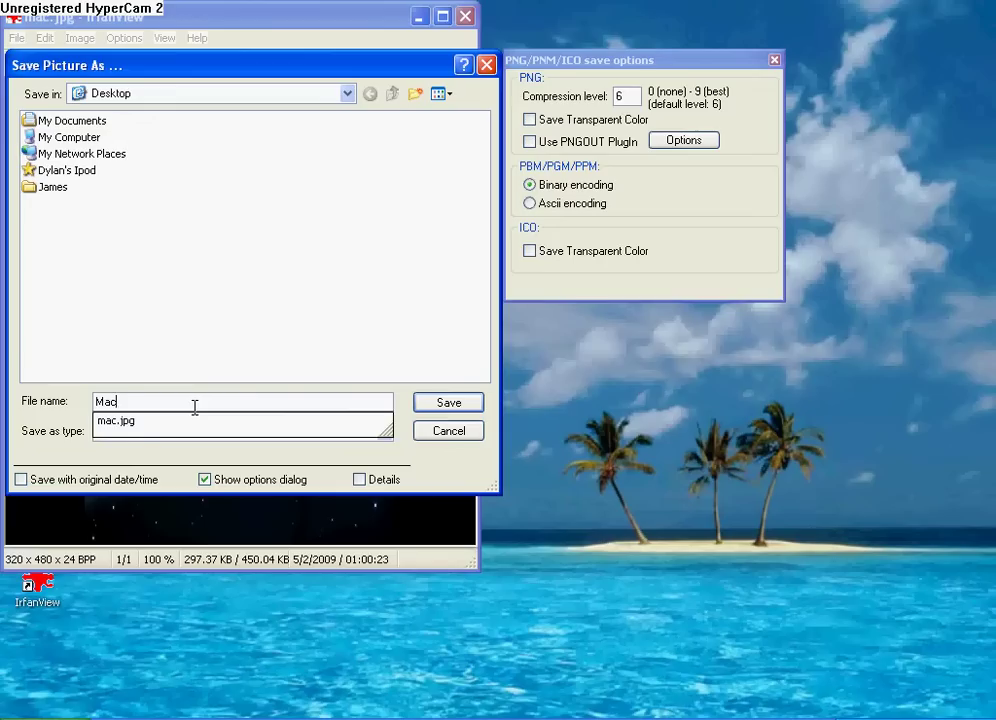
{"action": "type", "text": " Lepord"}
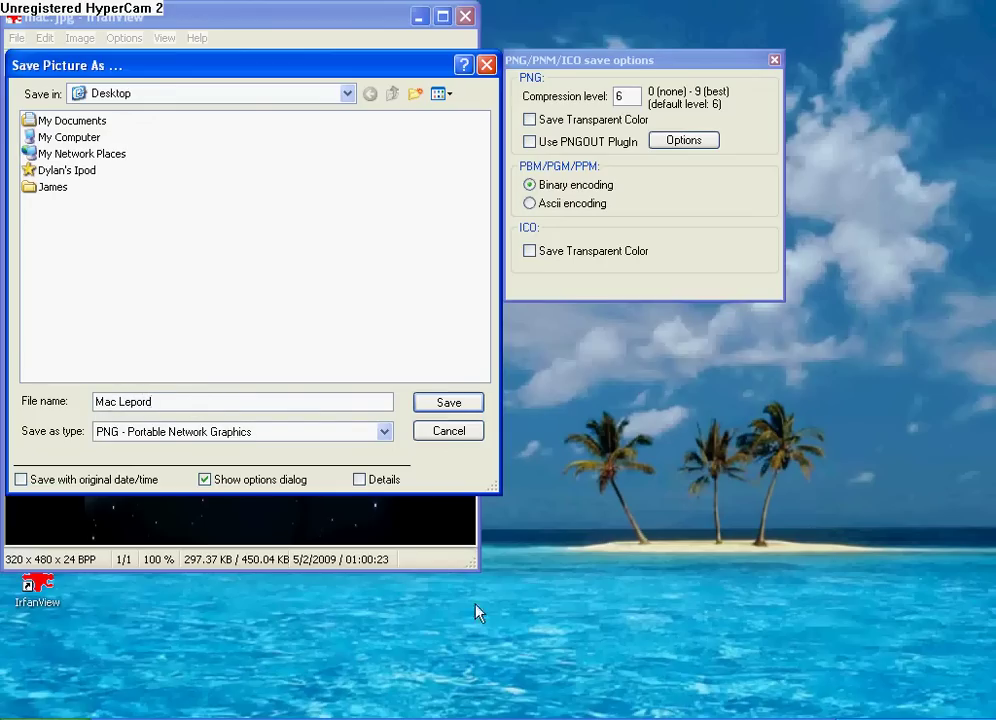
{"action": "left_click", "coordinate": [452, 403]}
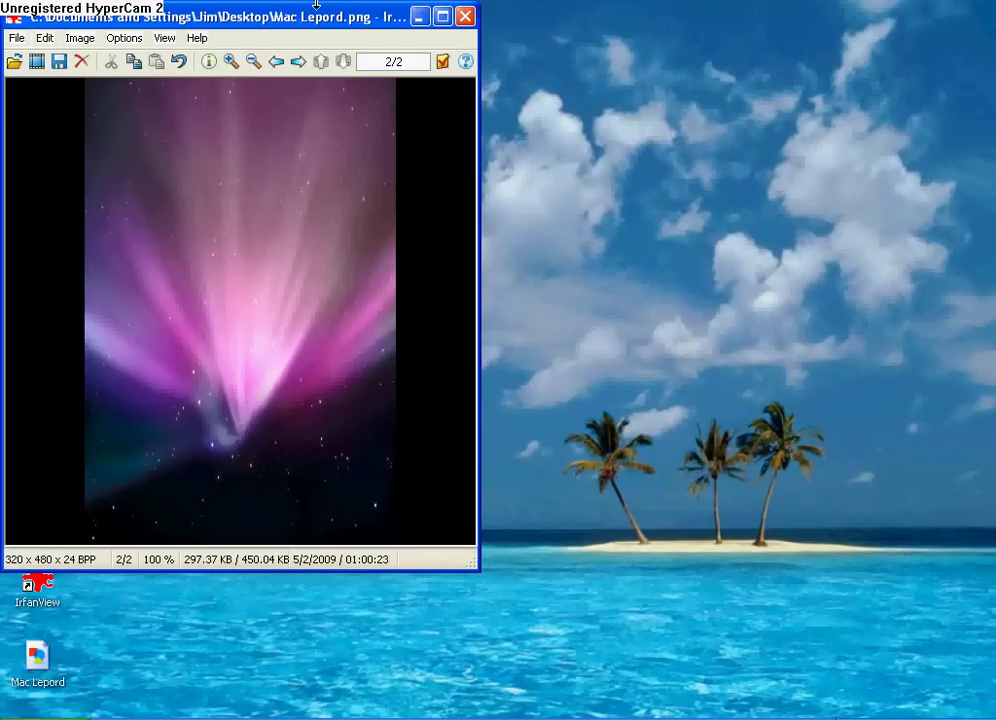
{"action": "left_click", "coordinate": [469, 16]}
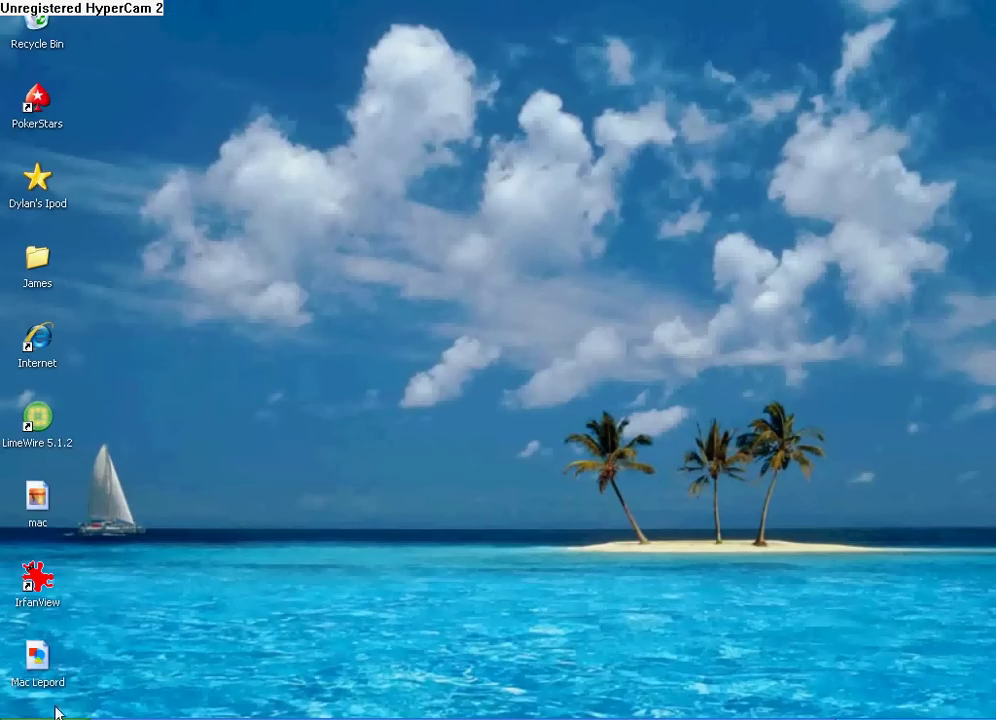
- Check the Mac Lepord image, create a desktop folder named mac, and move the image into it
{"action": "double_click", "coordinate": [38, 657]}
{"action": "left_click", "coordinate": [858, 185]}
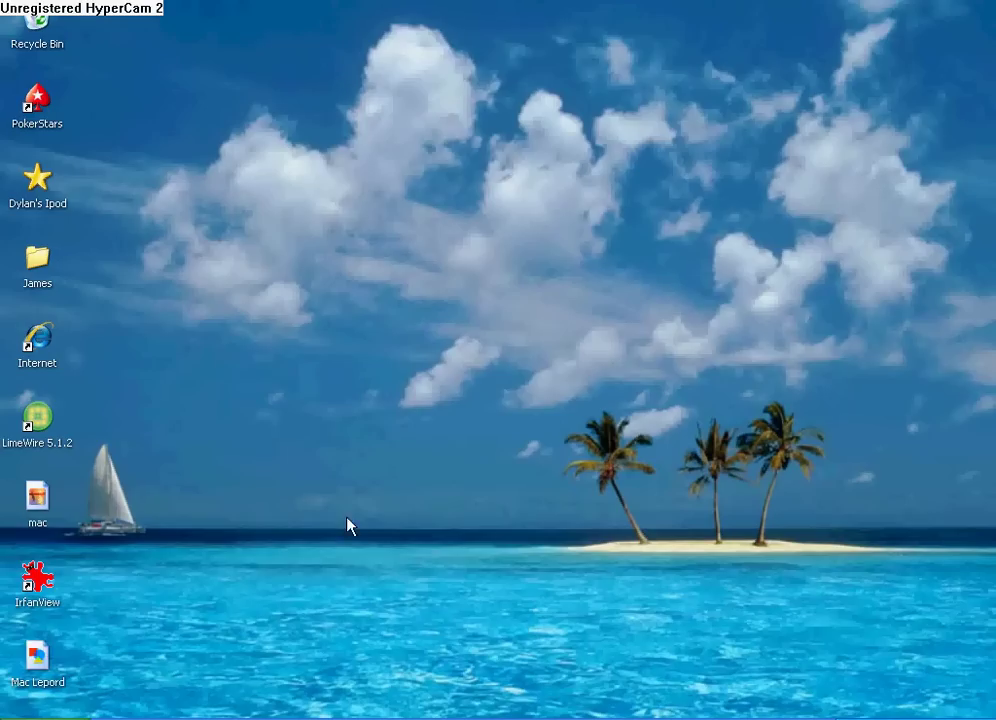
{"action": "right_click", "coordinate": [262, 561]}
{"action": "mouse_move", "coordinate": [300, 526]}
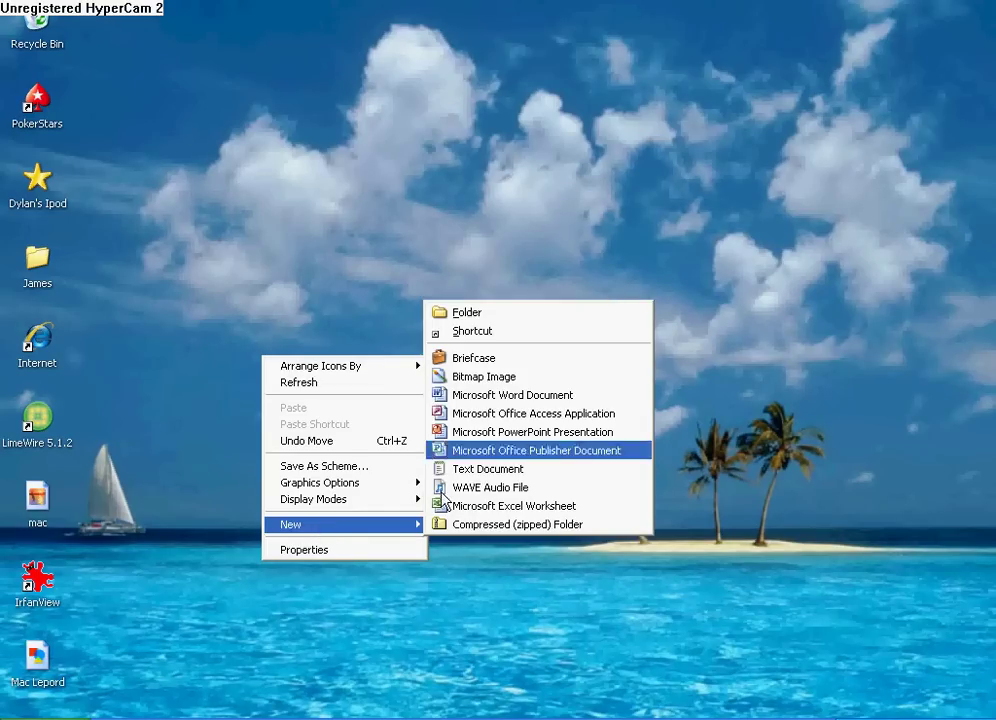
{"action": "left_click", "coordinate": [580, 312]}
{"action": "type", "text": "mac"}
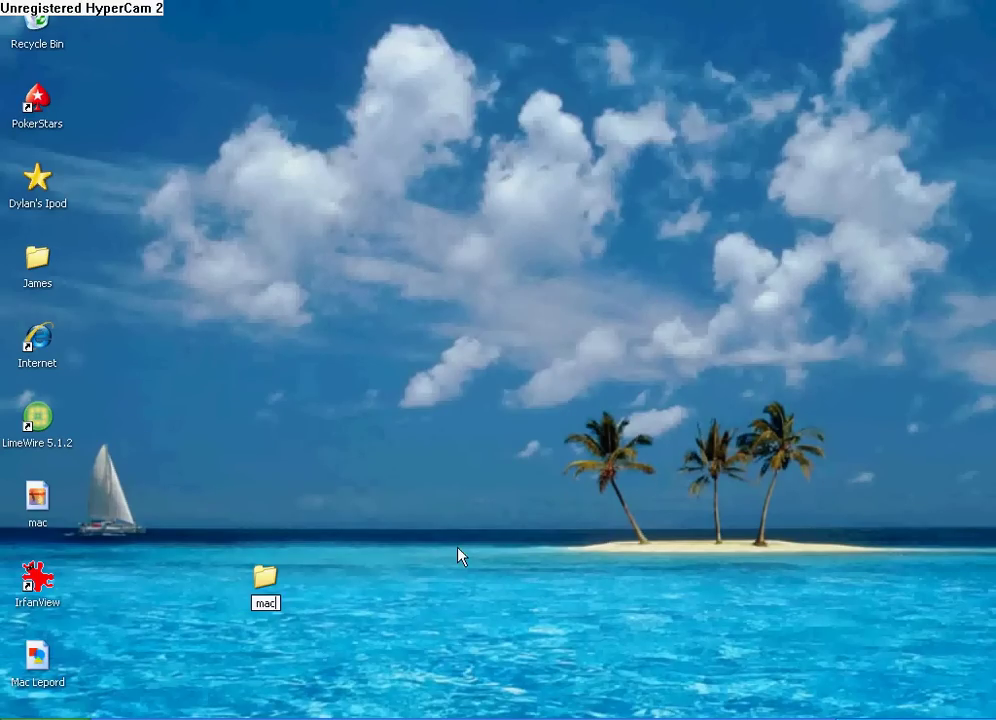
{"action": "key", "text": "Return"}
{"action": "left_click_drag", "start_coordinate": [36, 688], "coordinate": [271, 600]}
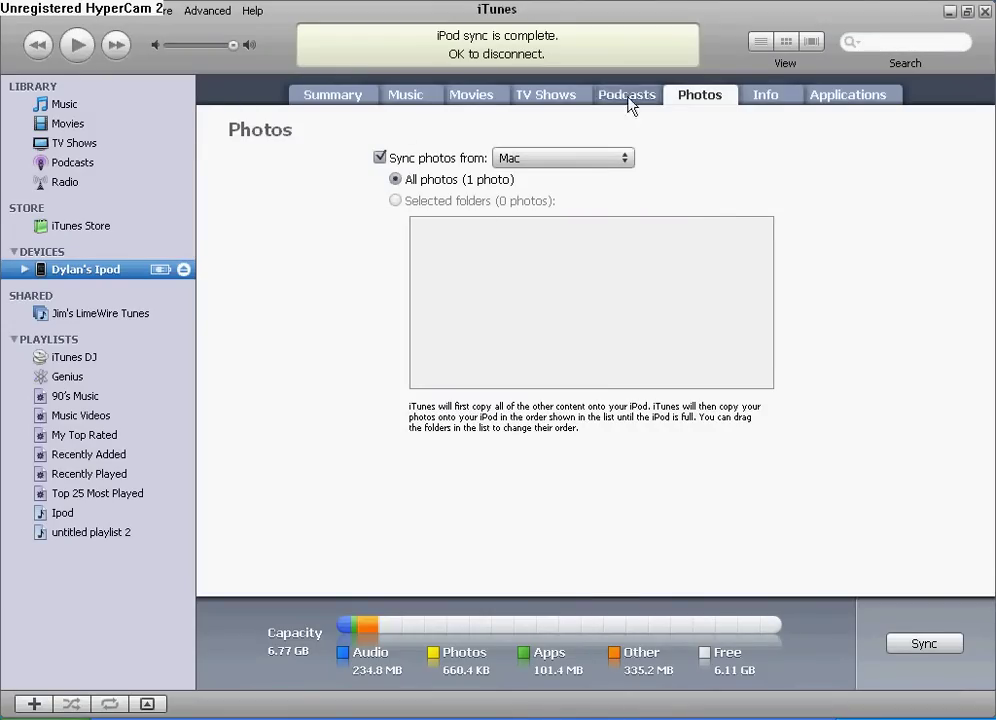
- Switch the iPod's sync settings to Podcasts and back to Photos
{"action": "left_click", "coordinate": [628, 98]}
{"action": "left_click", "coordinate": [698, 98]}
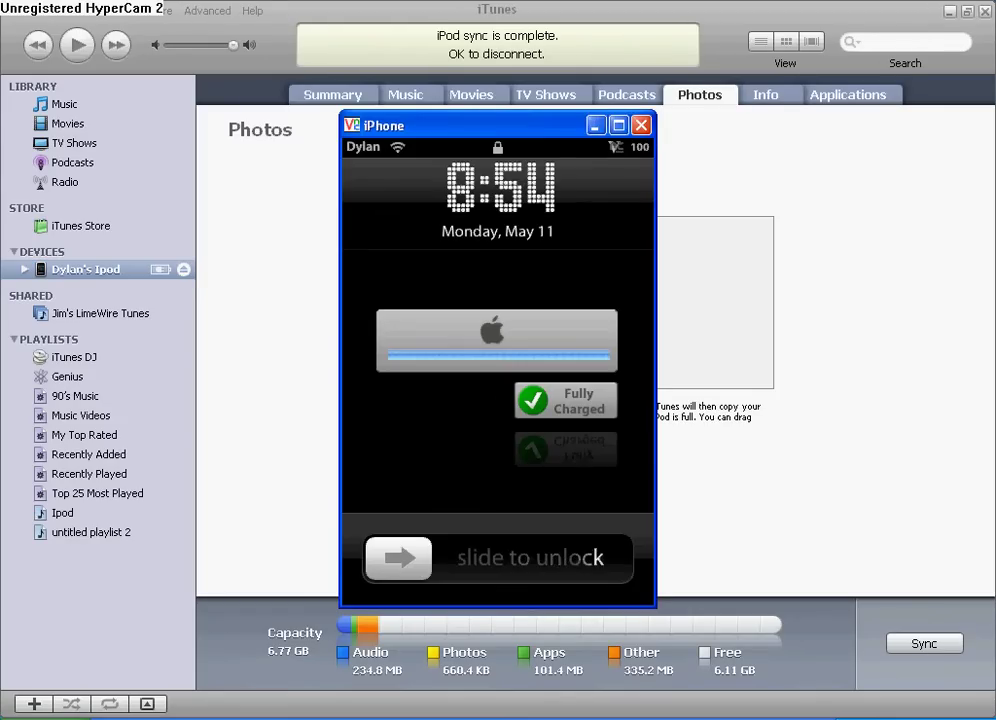
- Unlock the iPhone, set the aurora photo from Photo Library as wallpaper, and return home
{"action": "left_click_drag", "start_coordinate": [398, 558], "coordinate": [605, 558]}
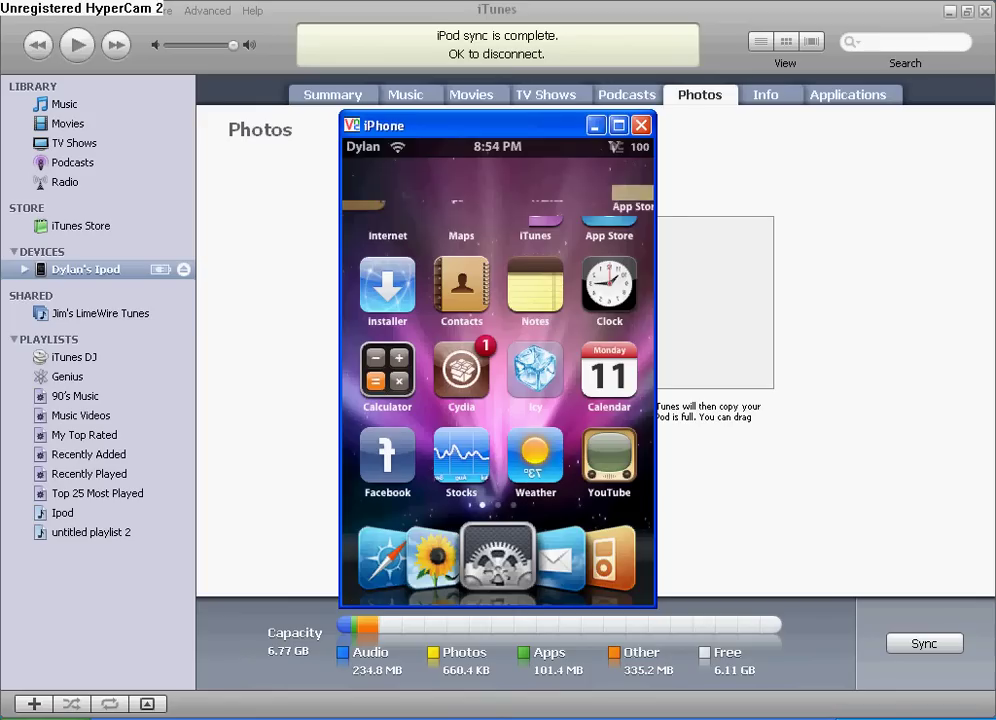
{"action": "left_click", "coordinate": [435, 557]}
{"action": "left_click", "coordinate": [455, 227]}
{"action": "left_click", "coordinate": [380, 240]}
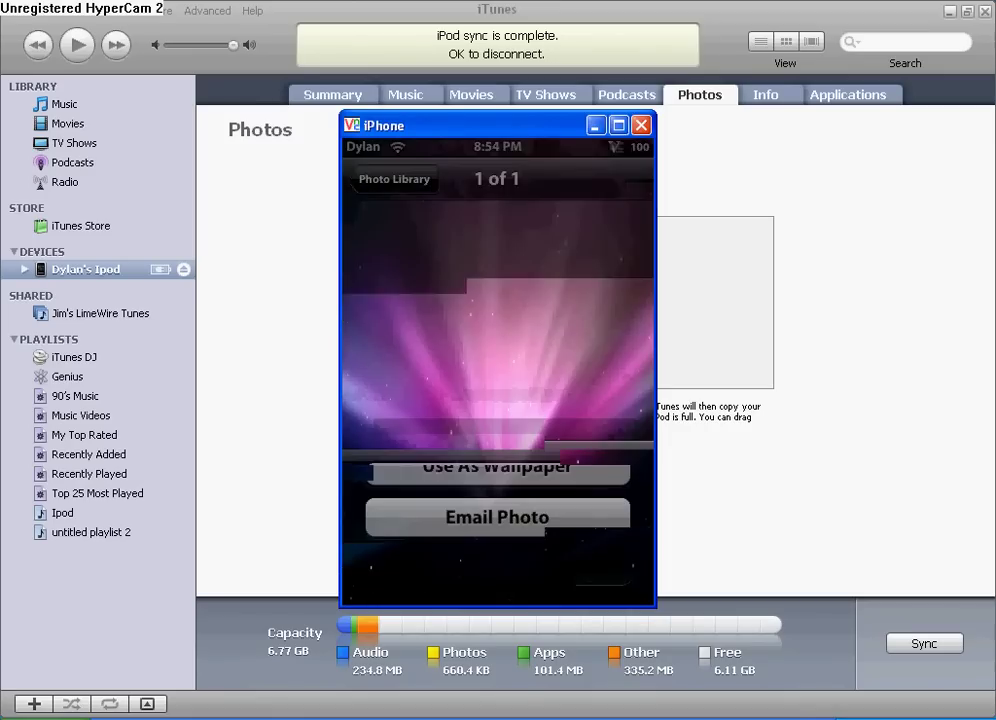
{"action": "left_click", "coordinate": [497, 390]}
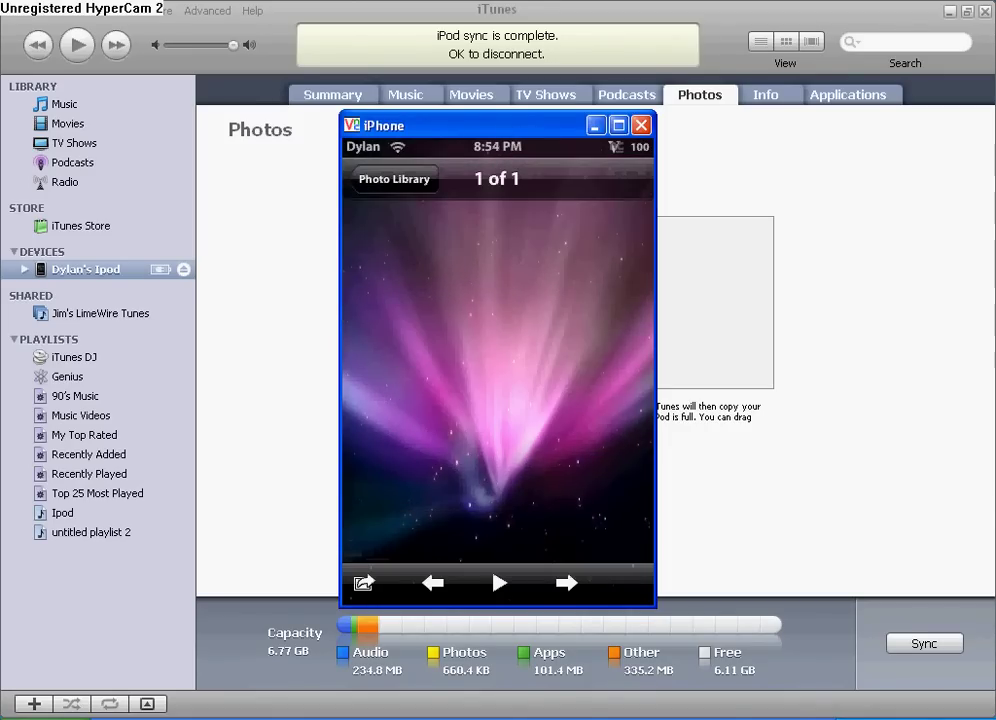
{"action": "key", "text": "Home"}
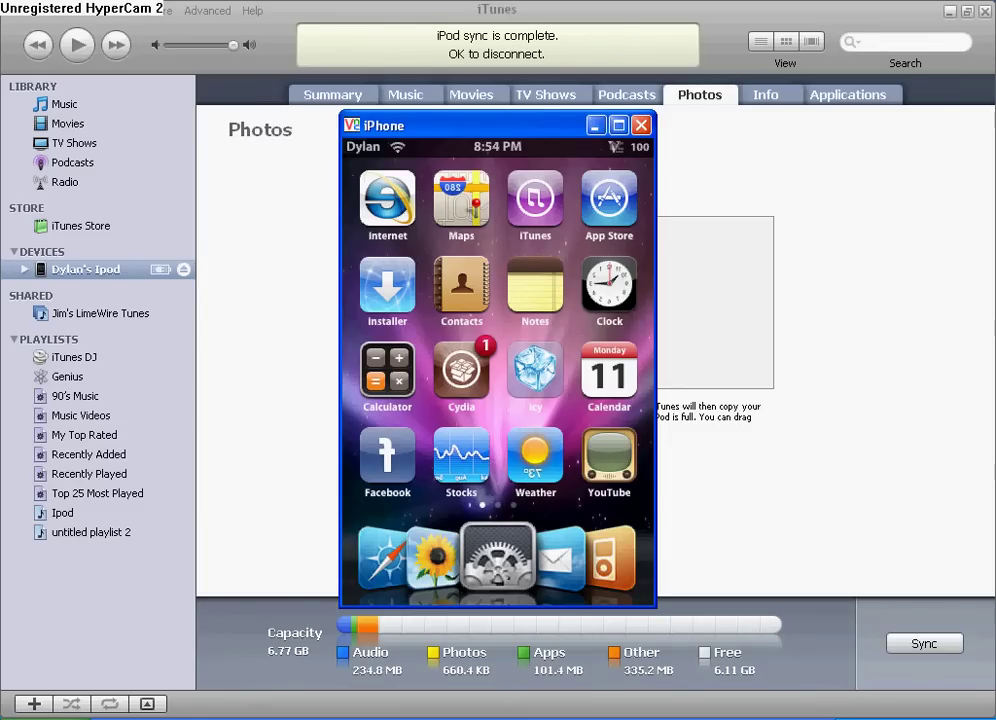
{"action": "key", "text": "Home"}
{"action": "key", "text": "Home"}
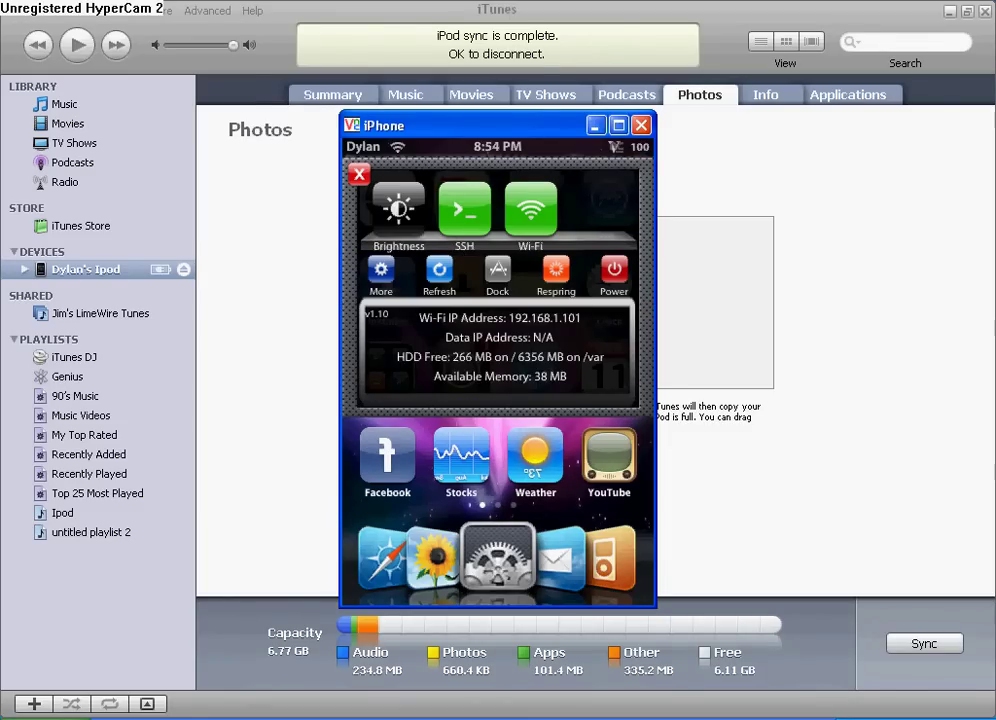